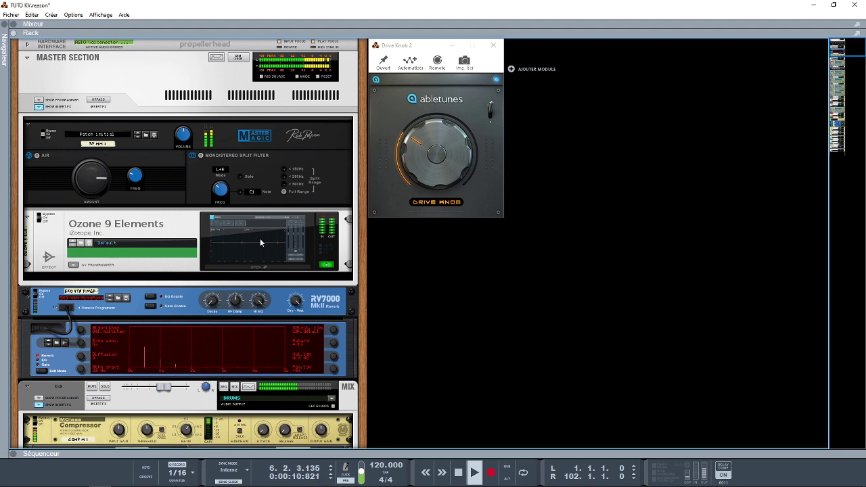
- Open the master section's Ozone 9 Elements and inspect its Maximizer and Equalizer modules
{"action": "left_click", "coordinate": [261, 238]}
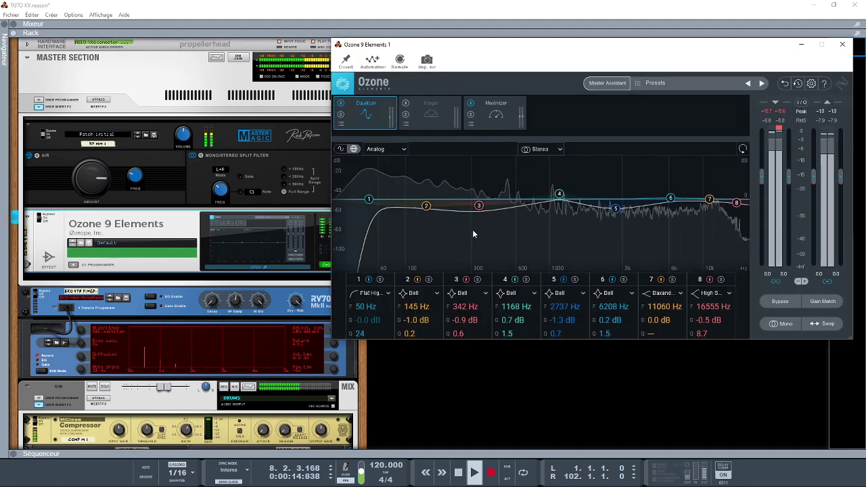
{"action": "left_click", "coordinate": [495, 116]}
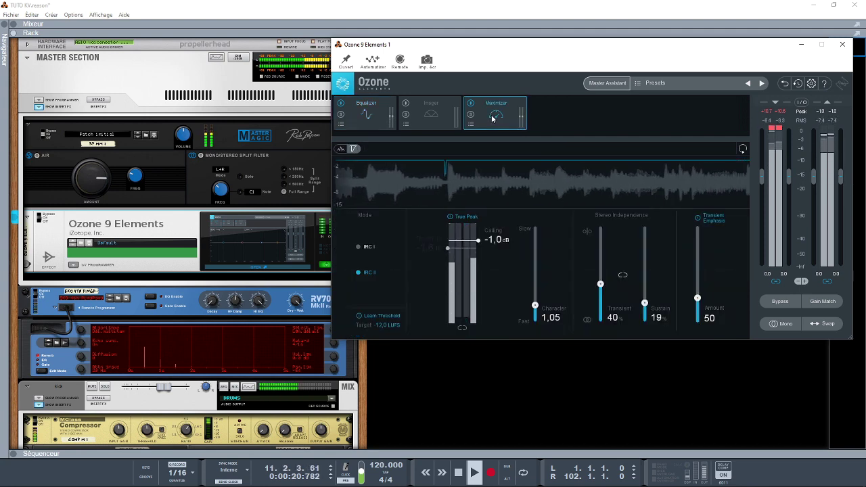
{"action": "left_click", "coordinate": [367, 114]}
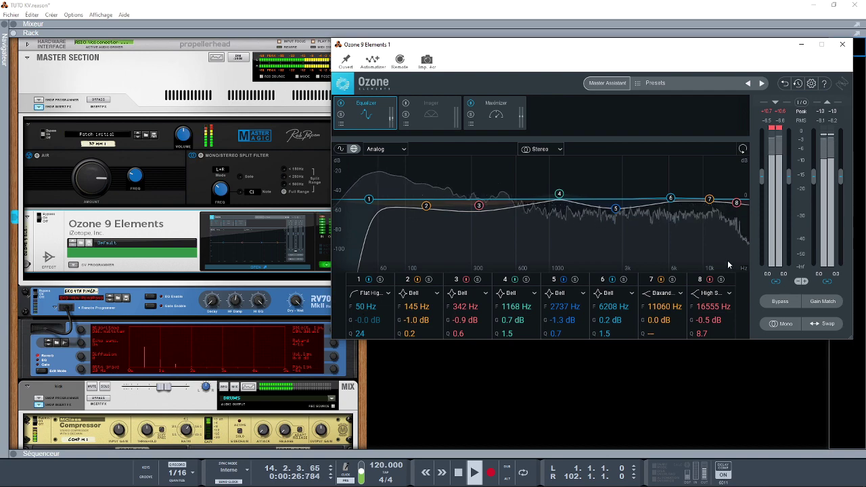
- Open the Pulsar Smasher on the P1: DRUMS channel and the Drive Knob on the 808 channel to view their settings
{"action": "left_click_drag", "start_coordinate": [859, 49], "coordinate": [863, 103]}
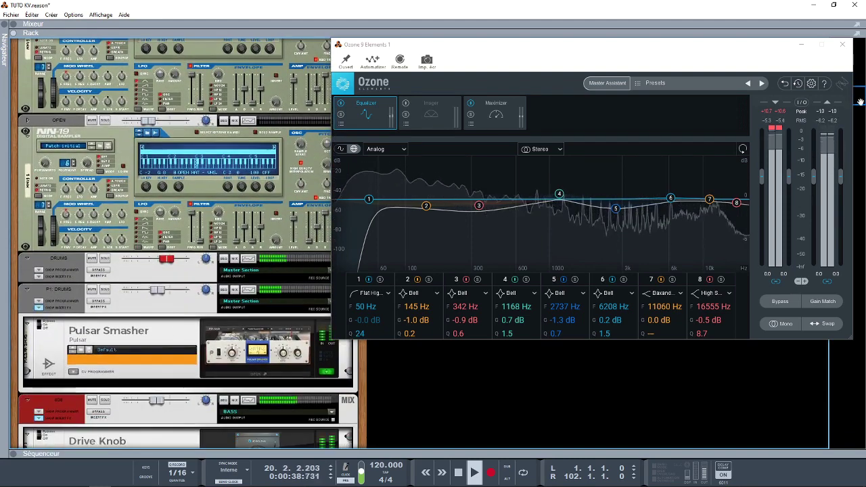
{"action": "left_click", "coordinate": [270, 319]}
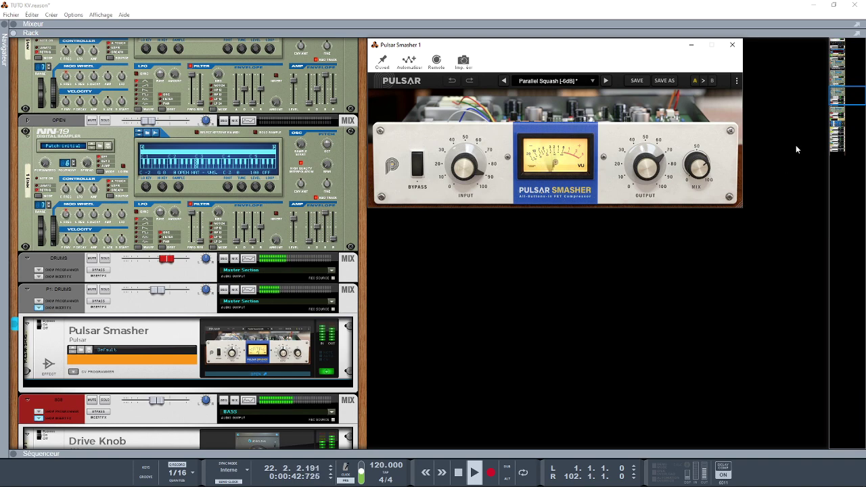
{"action": "left_click_drag", "start_coordinate": [850, 99], "coordinate": [850, 106]}
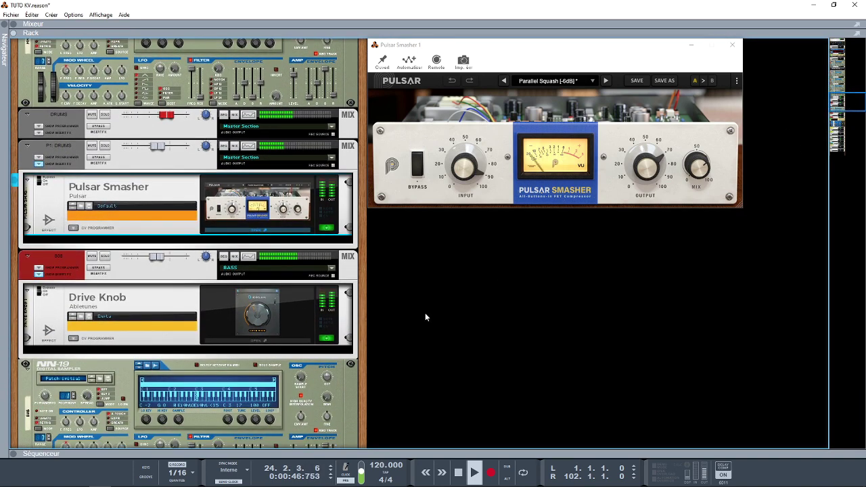
{"action": "left_click", "coordinate": [300, 307]}
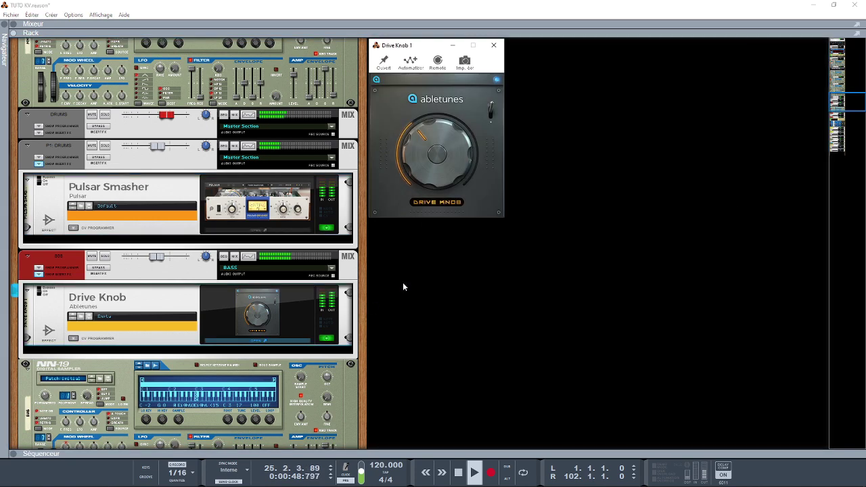
- Open the BASS FURTIF SynthMasterOne patch and look over the effect devices on the BASS channel
{"action": "left_click_drag", "start_coordinate": [843, 97], "coordinate": [843, 115]}
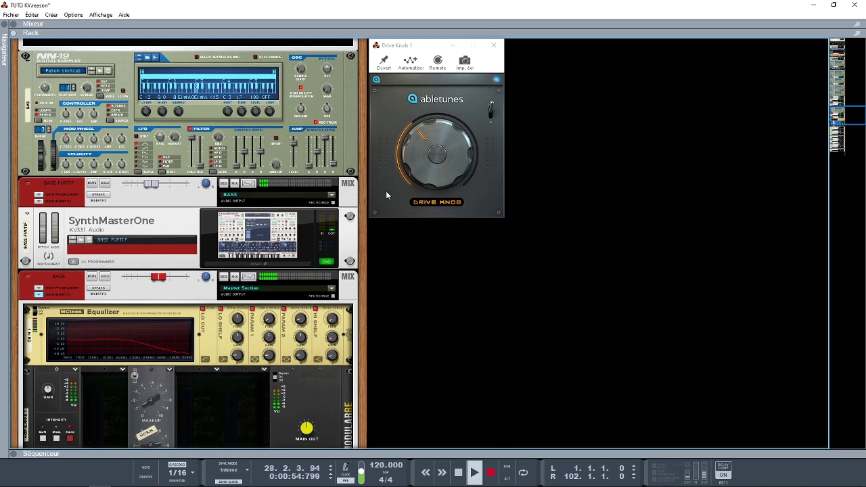
{"action": "left_click", "coordinate": [269, 261]}
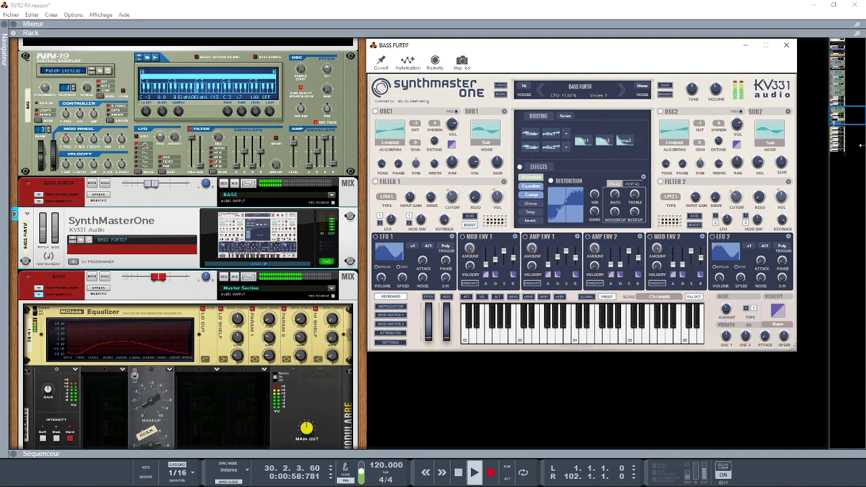
{"action": "left_click_drag", "start_coordinate": [853, 119], "coordinate": [858, 126]}
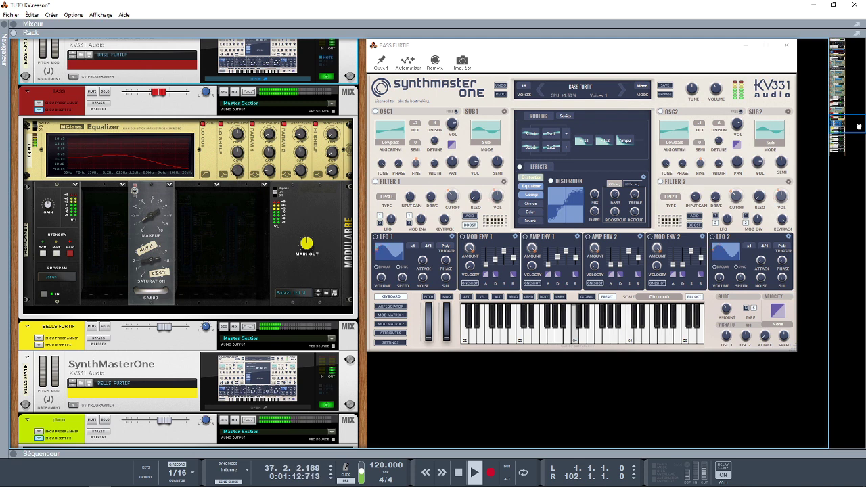
- Open the BELLS FURTIF SynthMasterOne and the Cassette effect on the piano channel to view their settings
{"action": "left_click_drag", "start_coordinate": [859, 127], "coordinate": [859, 130]}
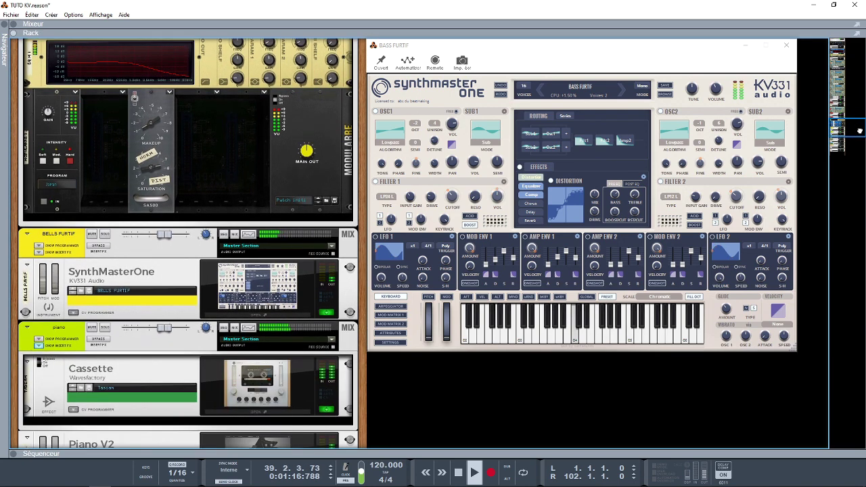
{"action": "left_click", "coordinate": [301, 314]}
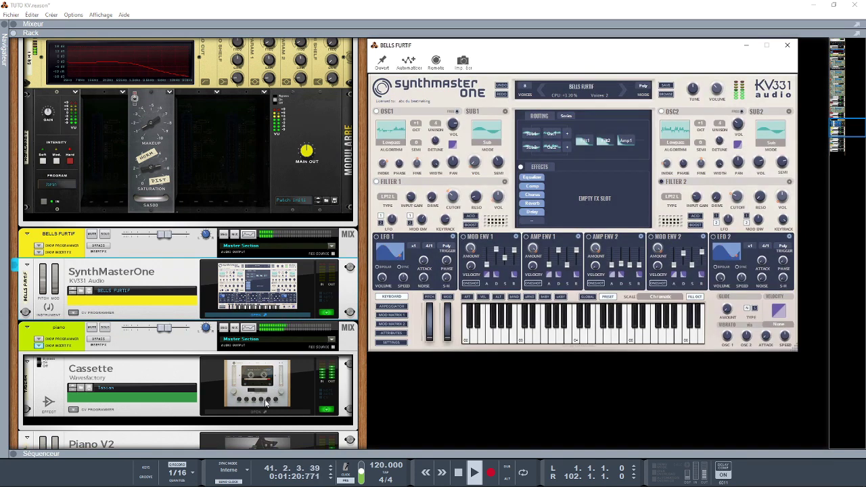
{"action": "left_click", "coordinate": [265, 417]}
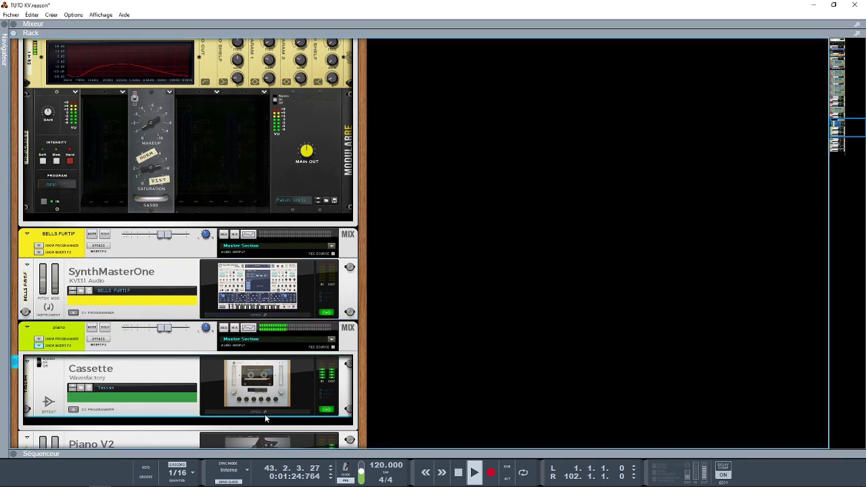
{"action": "left_click", "coordinate": [265, 414]}
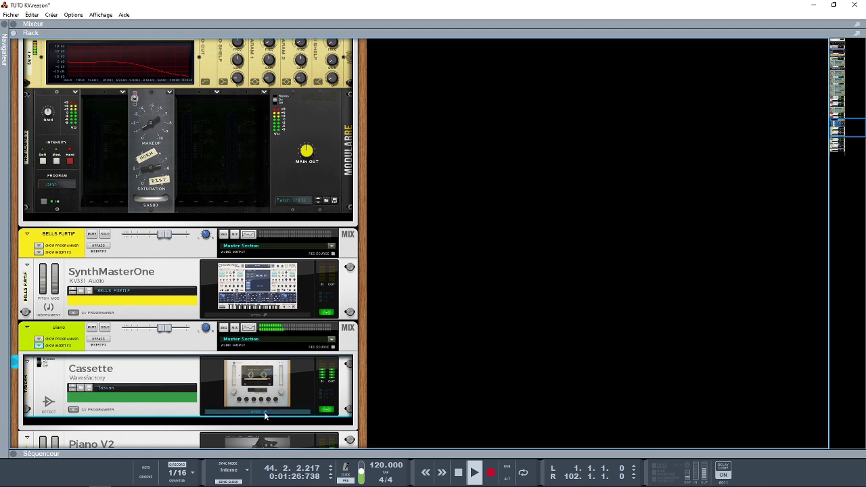
- Open the Piano V2 instrument and the Tangerine Dreampt BT SynthMasterOne to view their settings
{"action": "left_click", "coordinate": [852, 134]}
{"action": "scroll", "coordinate": [312, 261], "scroll_direction": "down", "scroll_amount": 3}
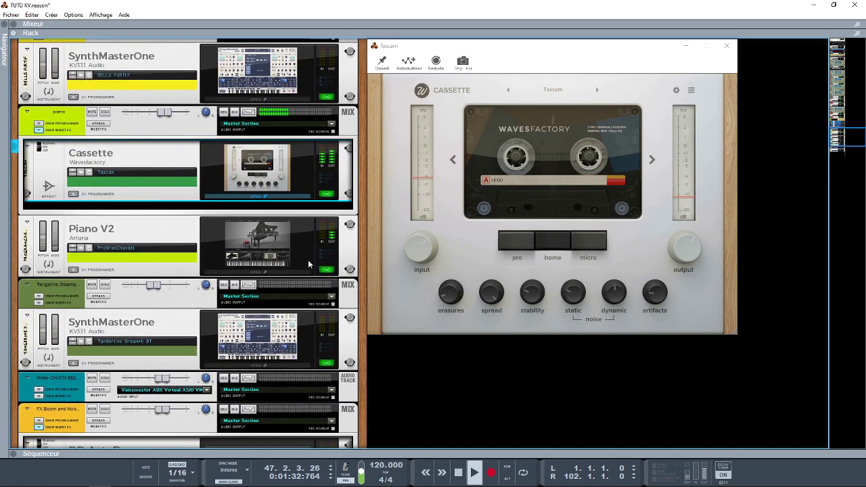
{"action": "left_click", "coordinate": [293, 271]}
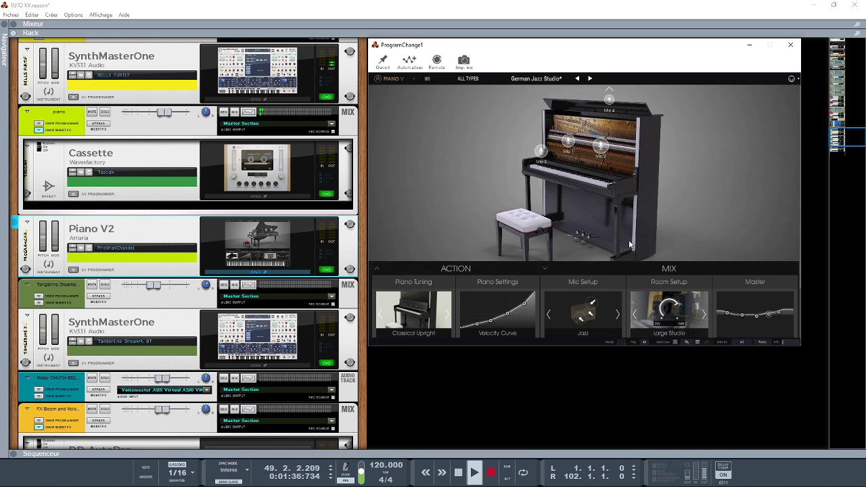
{"action": "left_click_drag", "start_coordinate": [851, 139], "coordinate": [849, 146]}
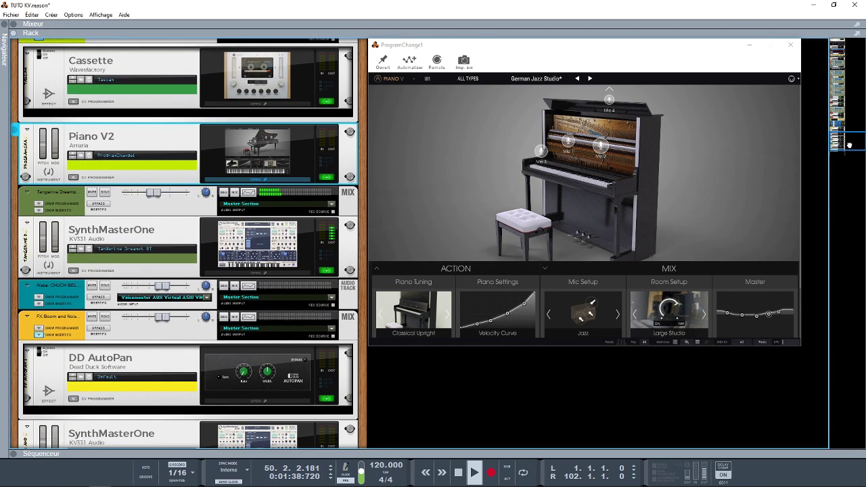
{"action": "left_click", "coordinate": [290, 269]}
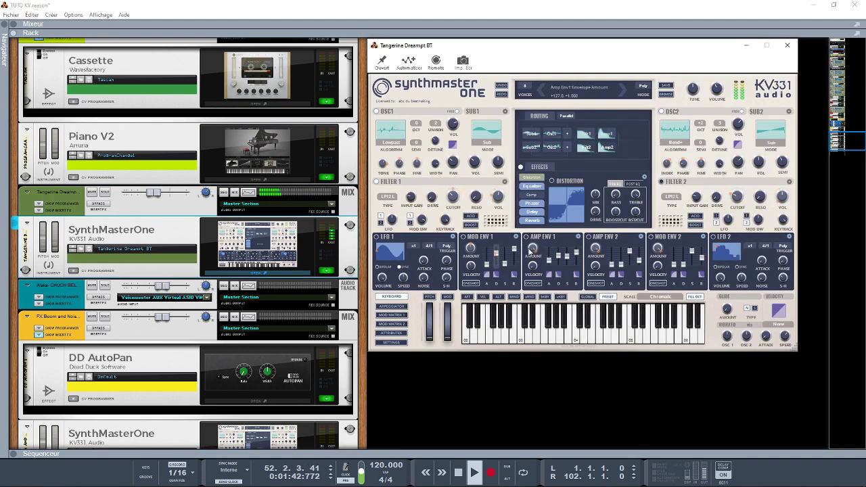
- View the DD AutoPan effect and the FX Boom and Noise MR SynthMasterOne patch, and close the synth's window
{"action": "left_click_drag", "start_coordinate": [848, 144], "coordinate": [847, 150]}
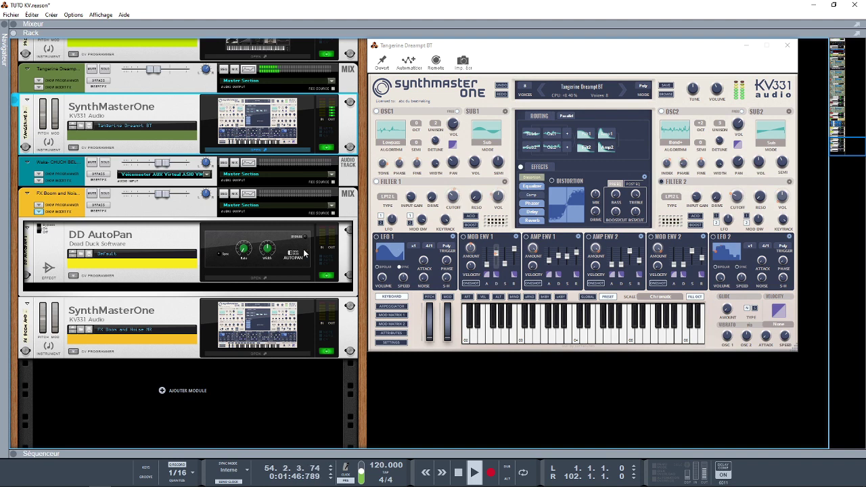
{"action": "left_click", "coordinate": [268, 276]}
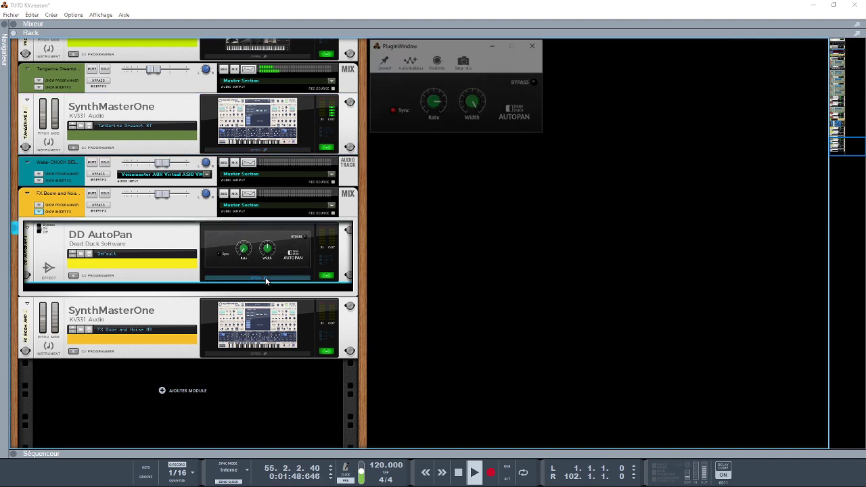
{"action": "left_click", "coordinate": [847, 146]}
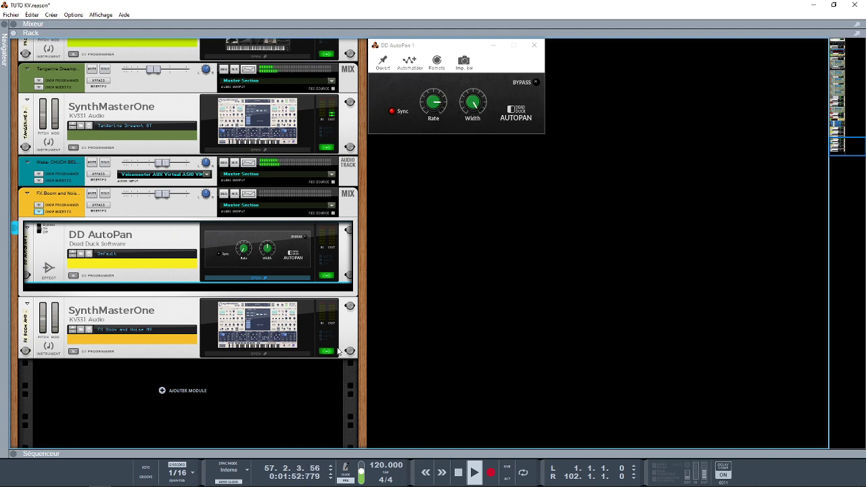
{"action": "left_click", "coordinate": [301, 353]}
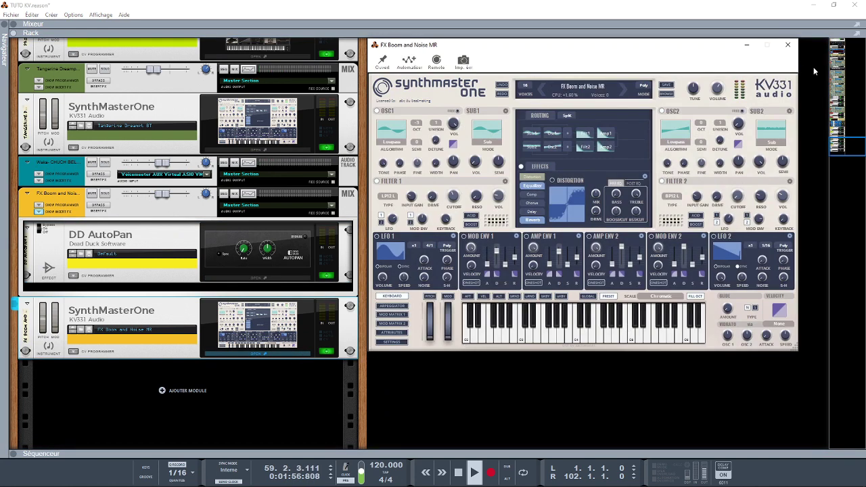
{"action": "left_click", "coordinate": [787, 46]}
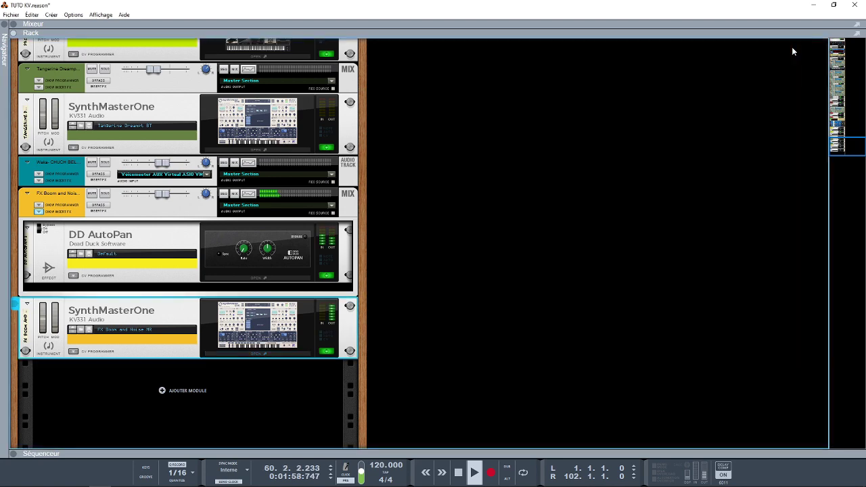
- Examine the mixer channels and the song arrangement in the sequencer, ending in the mixer
{"action": "key", "text": "F5"}
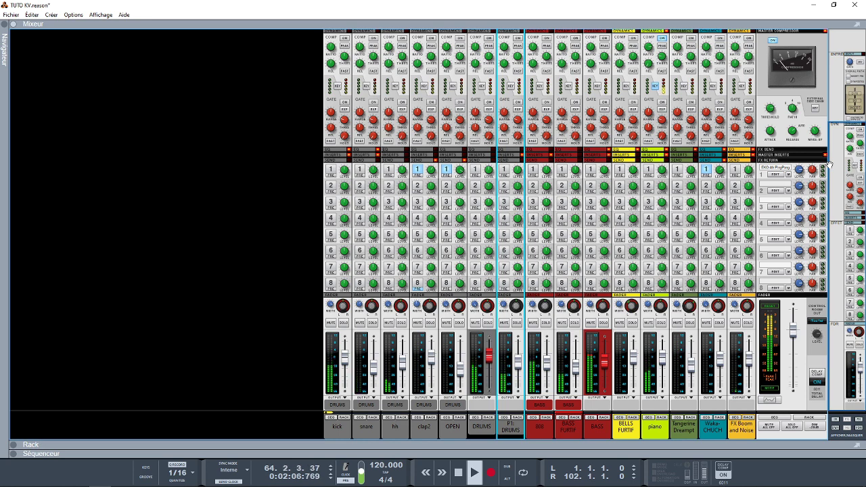
{"action": "key", "text": "F7"}
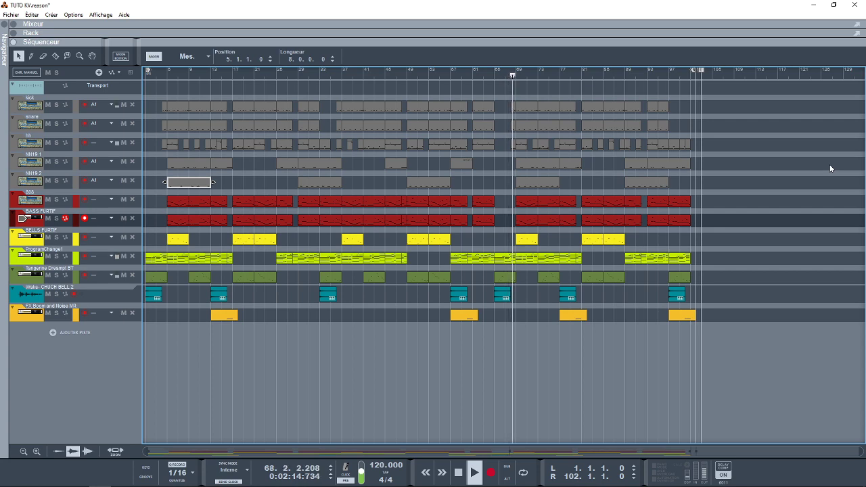
{"action": "key", "text": "F5"}
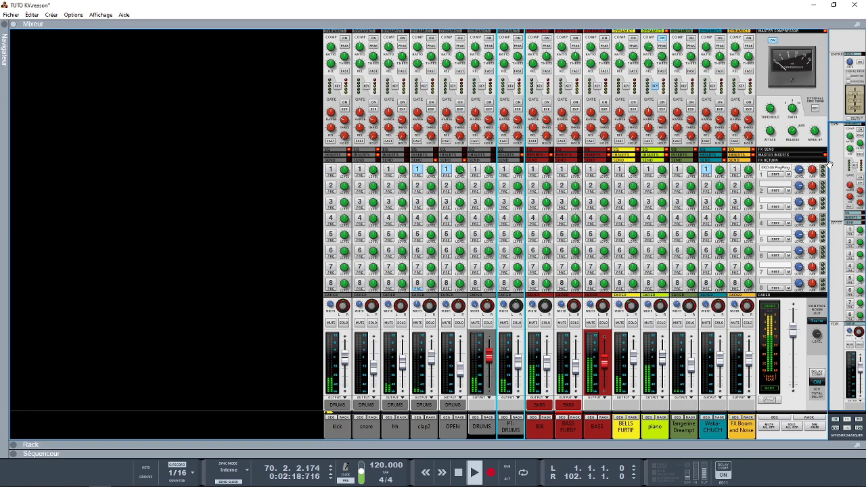
- Return to the rack and reopen Ozone 9 Elements in the master section
{"action": "key", "text": "F6"}
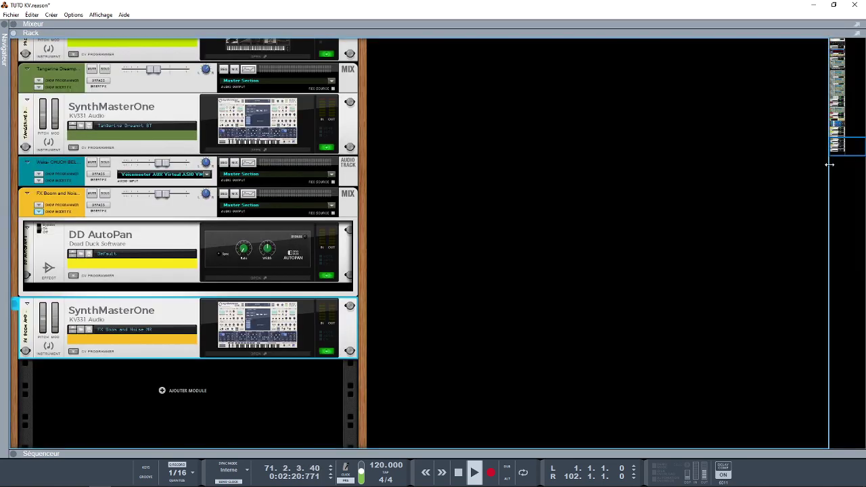
{"action": "left_click_drag", "start_coordinate": [855, 144], "coordinate": [854, 46]}
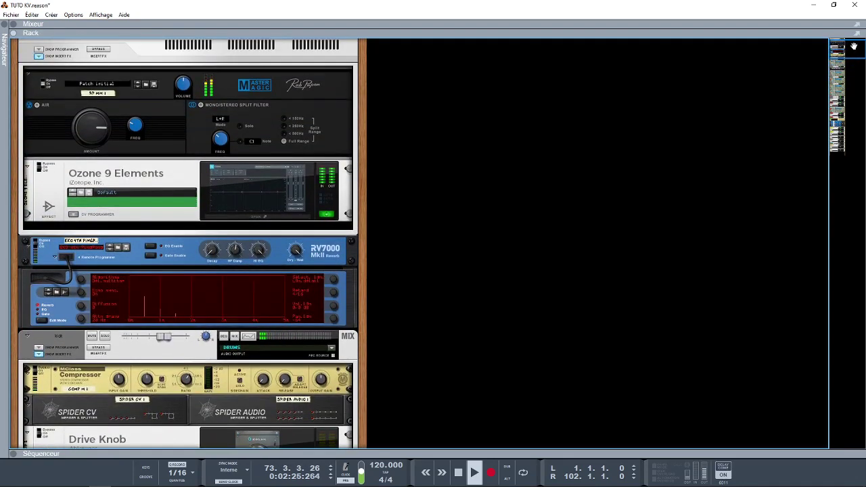
{"action": "left_click", "coordinate": [264, 215]}
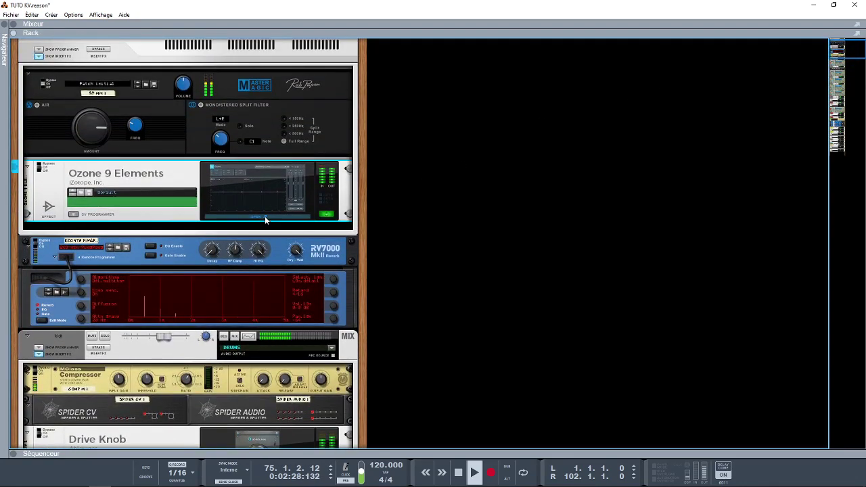